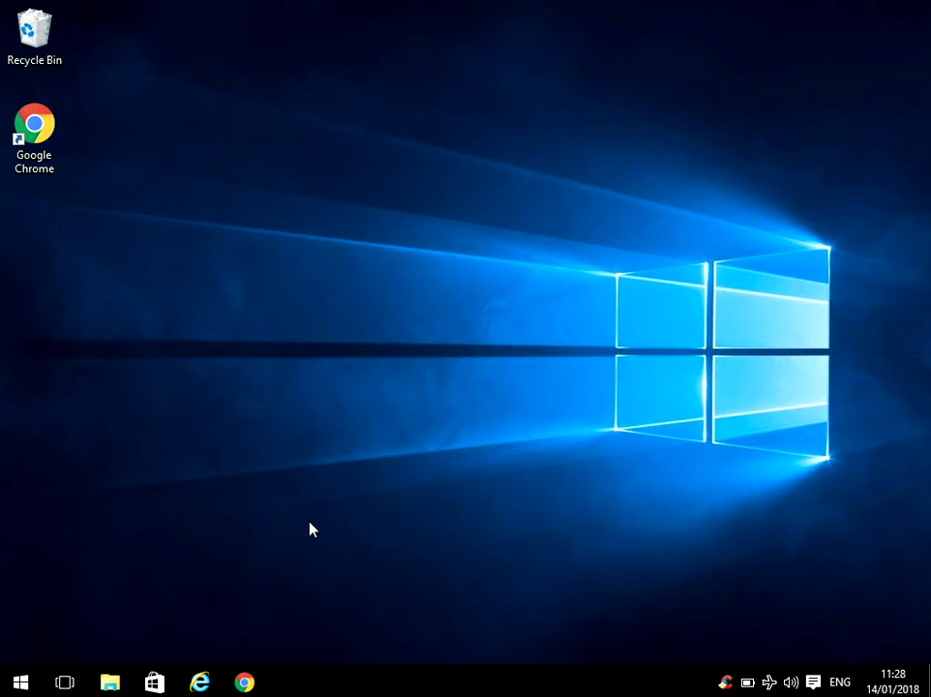
Open Microsoft's Download Windows 10 page from the Google results, examine the media creation tool download, and close the browser
click(244, 682)
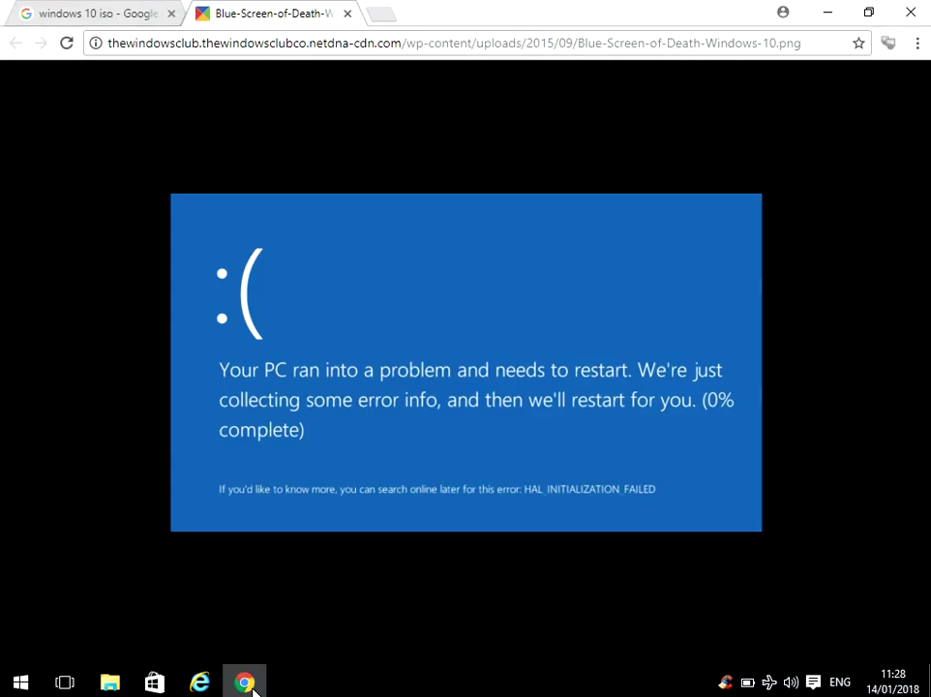
click(123, 20)
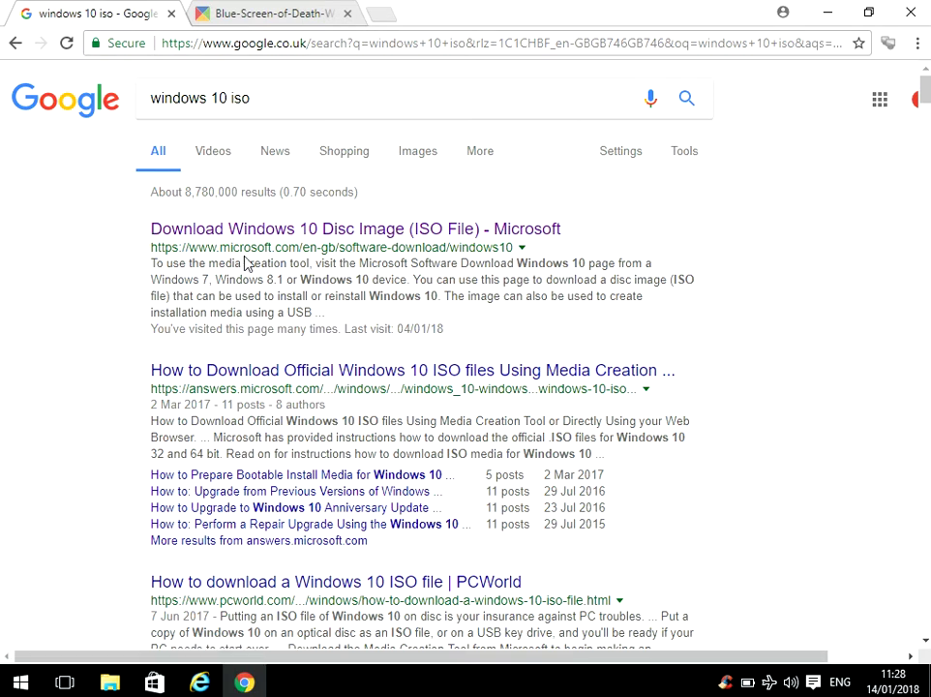
drag(244, 263, 322, 248)
click(364, 239)
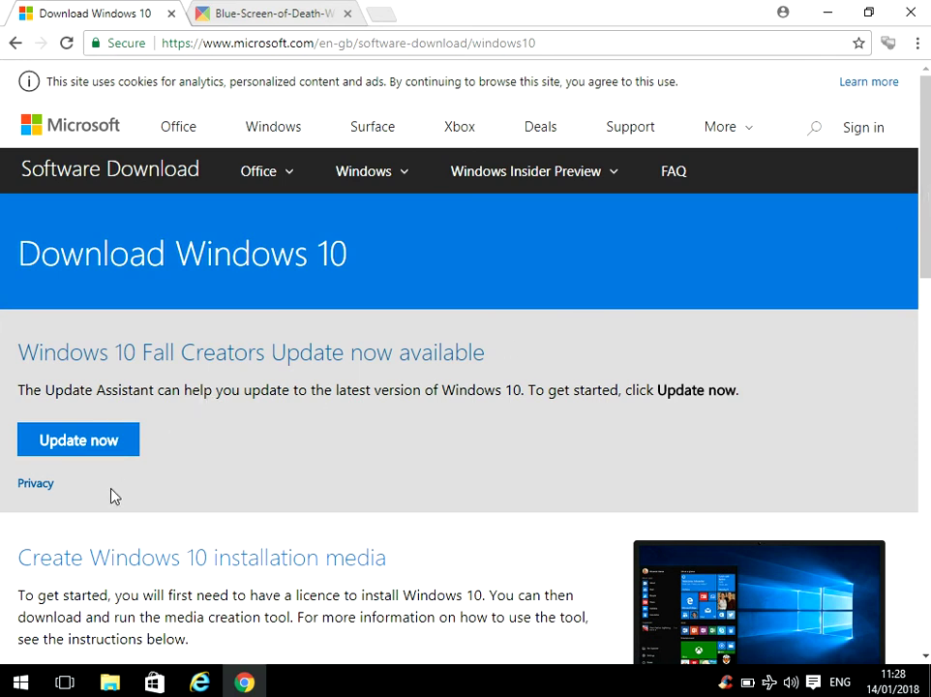
scroll(698, 231, down, 5)
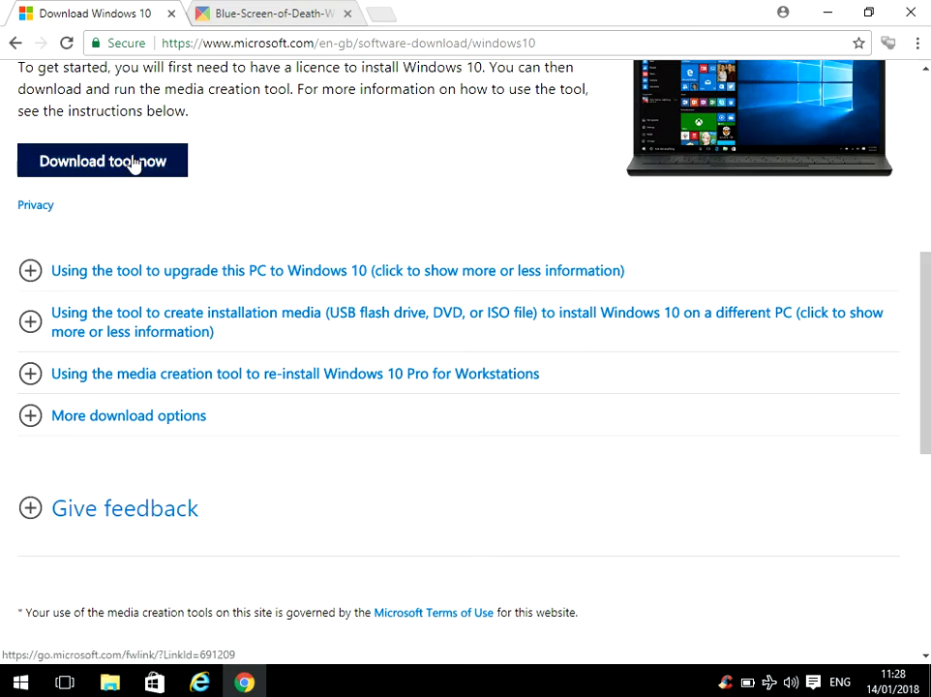
click(910, 15)
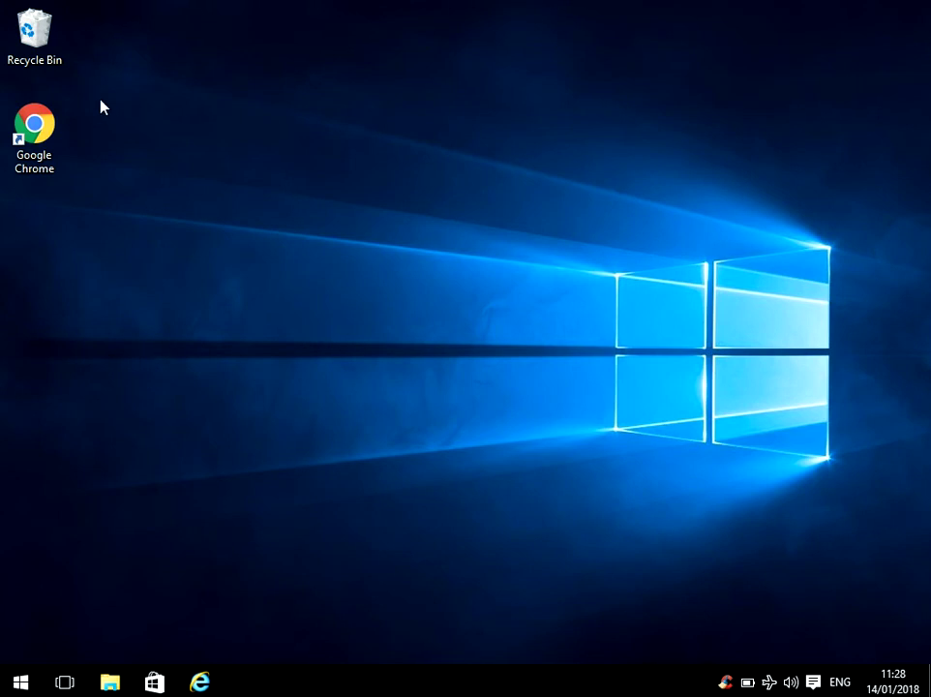
Reset the virtual machine into Windows Setup and continue with English (United States) language and format and the US keyboard
click(66, 5)
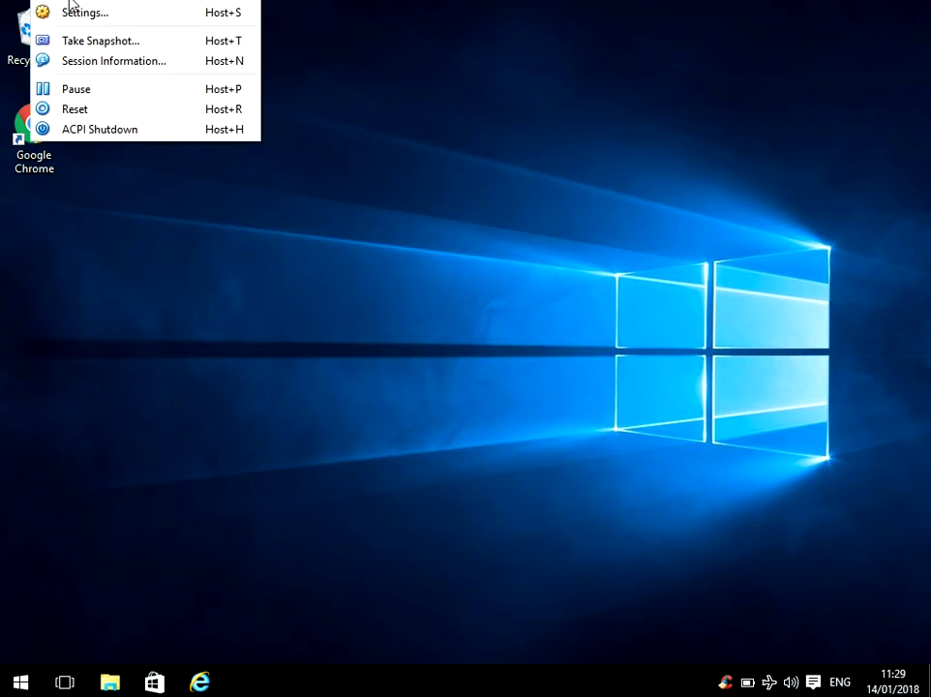
click(96, 111)
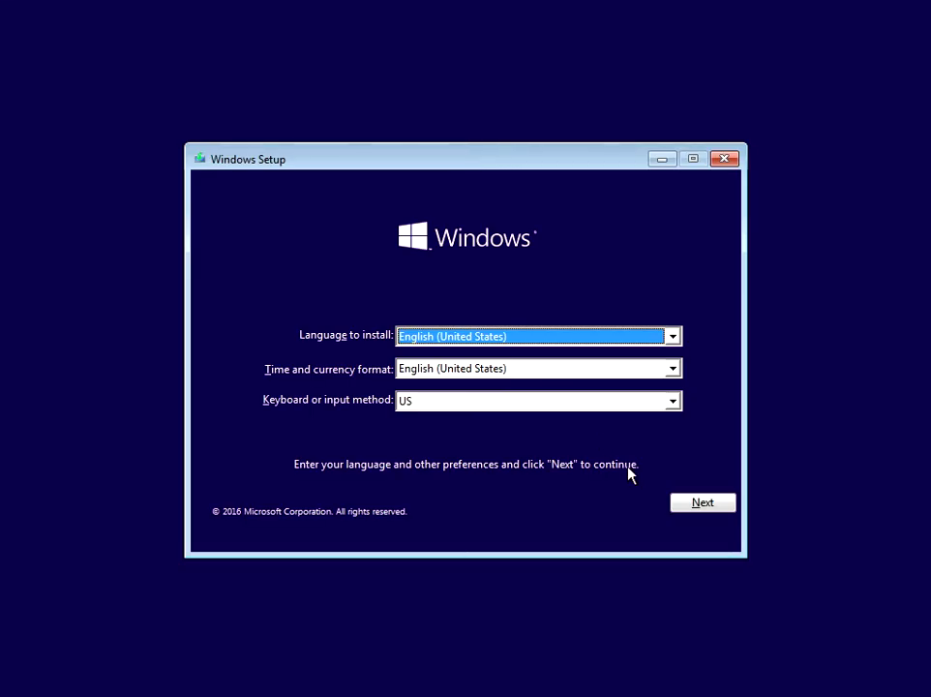
click(673, 337)
click(673, 337)
click(671, 370)
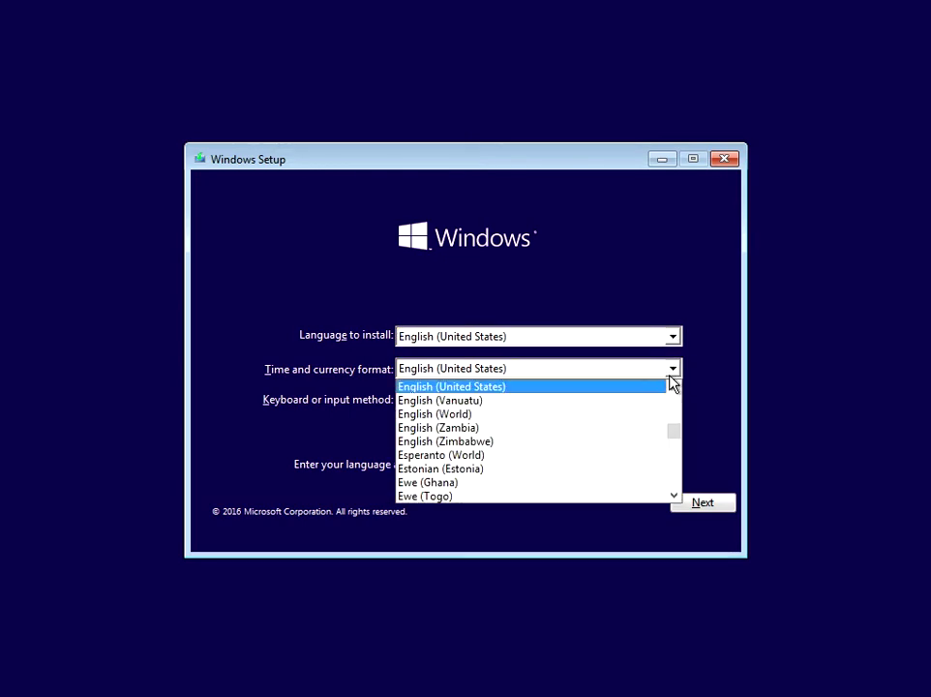
click(706, 383)
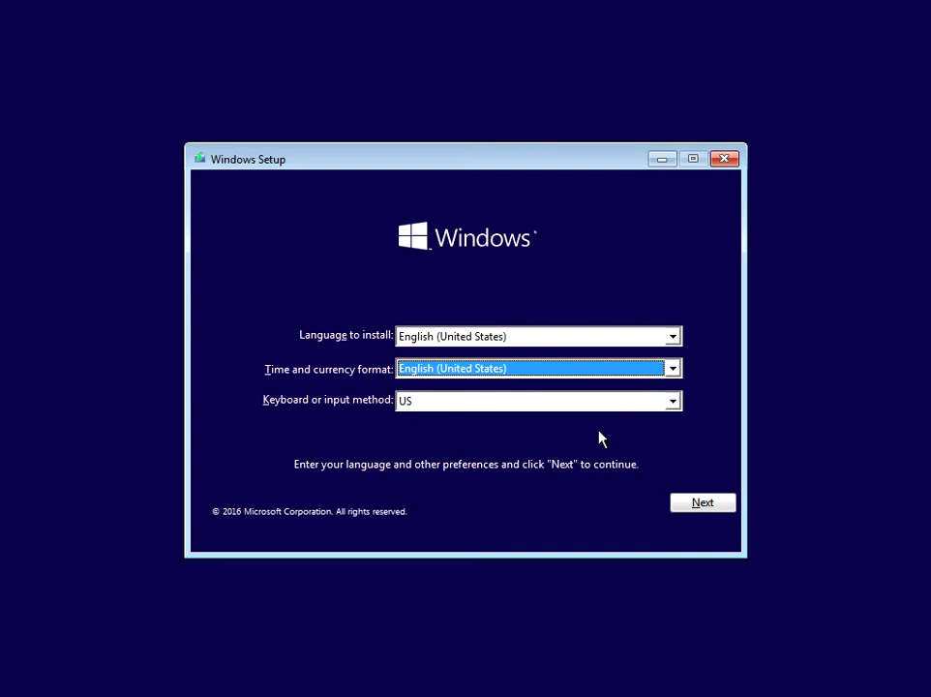
click(704, 505)
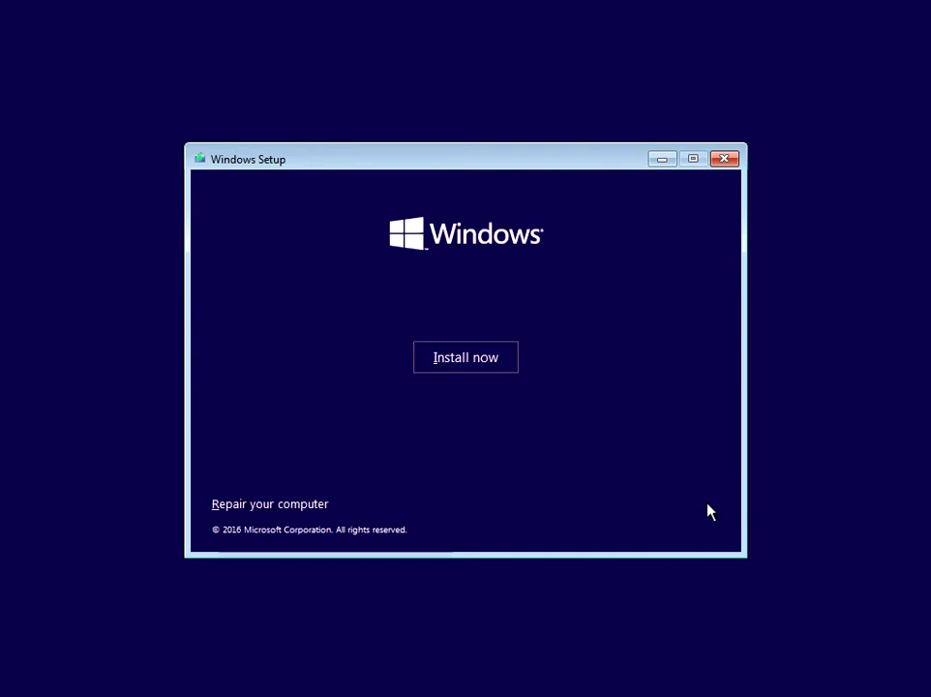
Choose to repair the computer and open the Command Prompt from the advanced troubleshooting options
click(307, 515)
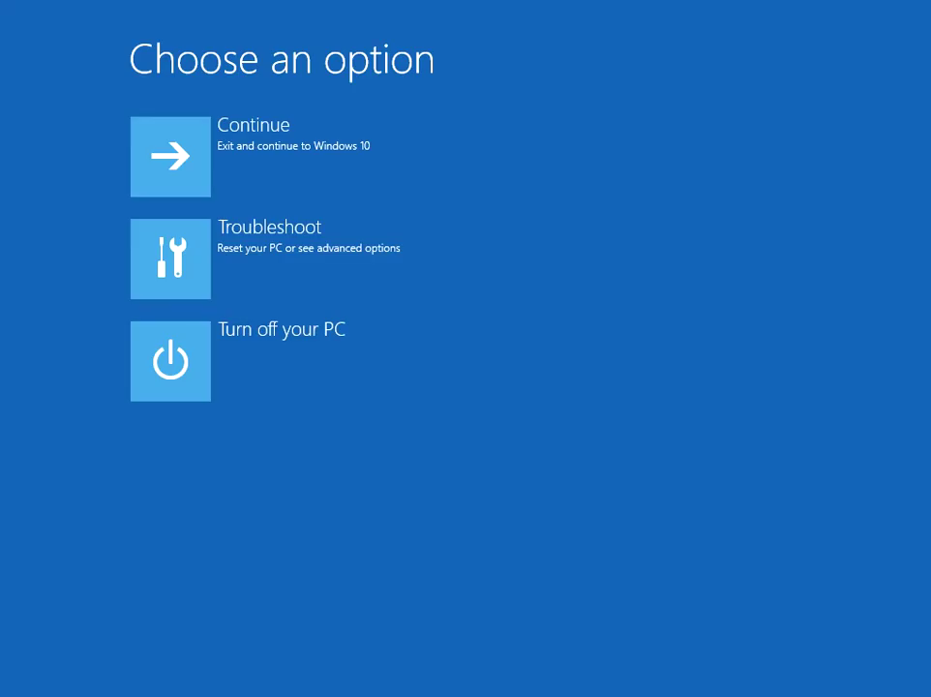
click(338, 268)
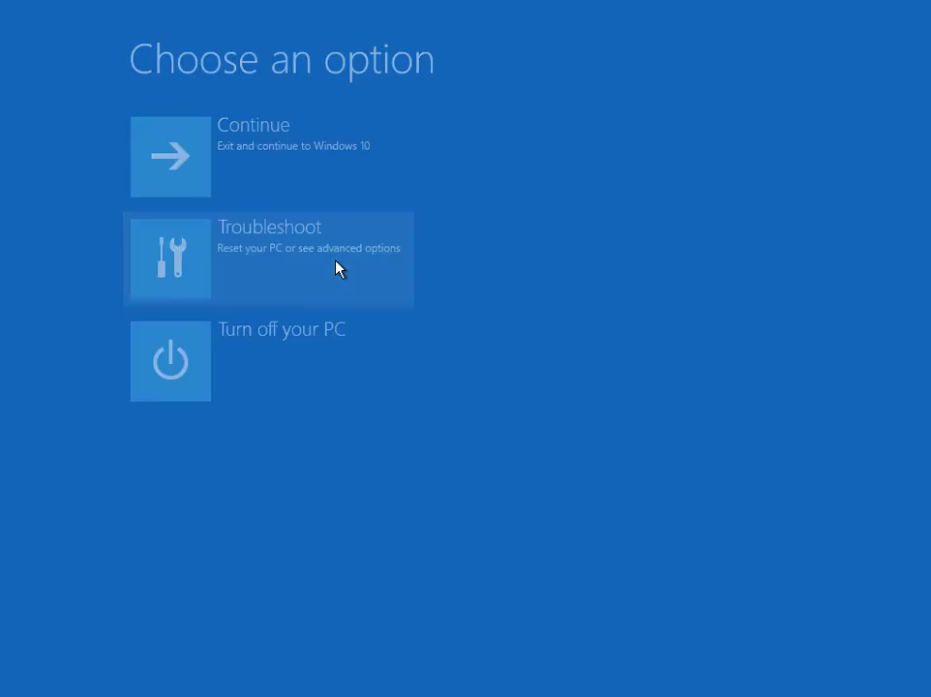
click(337, 268)
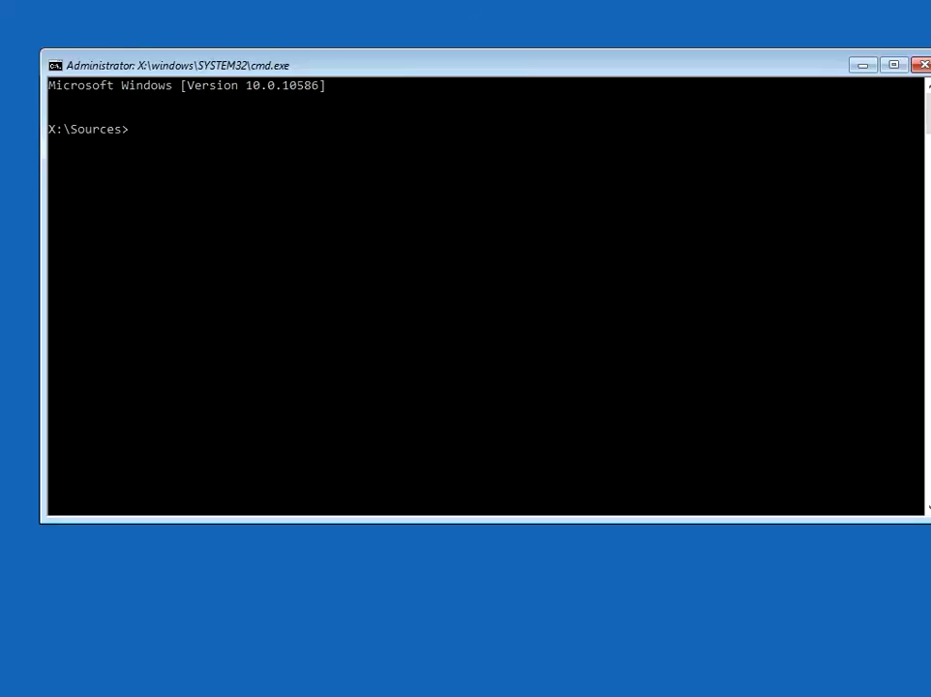
Run chkdsk C: /f /r in a maximized Command Prompt, and exit the prompt once the scan finishes
text(chkdsk C: /f /r)
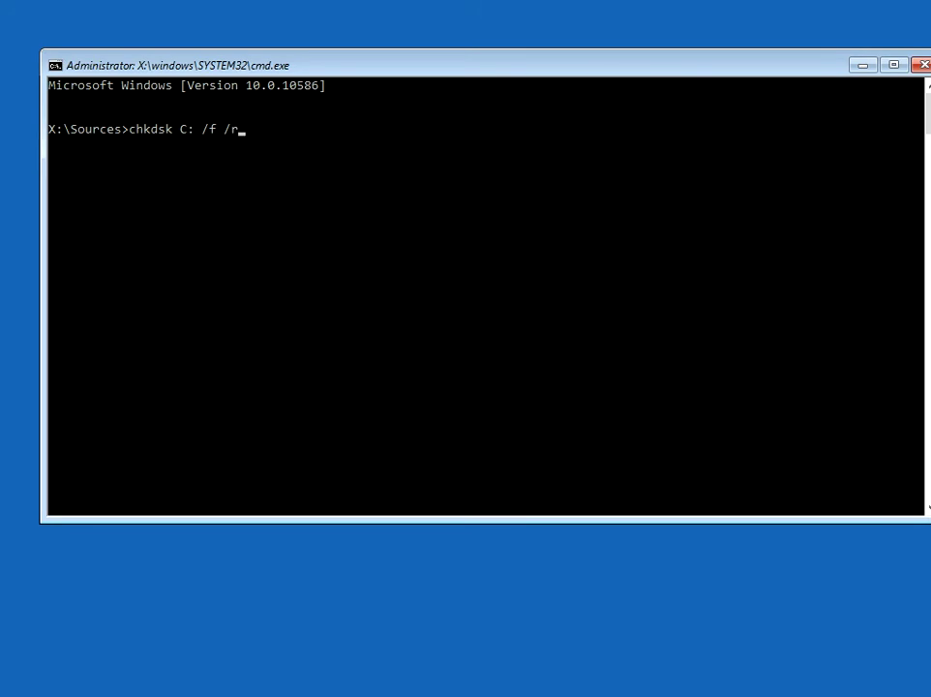
key(Return)
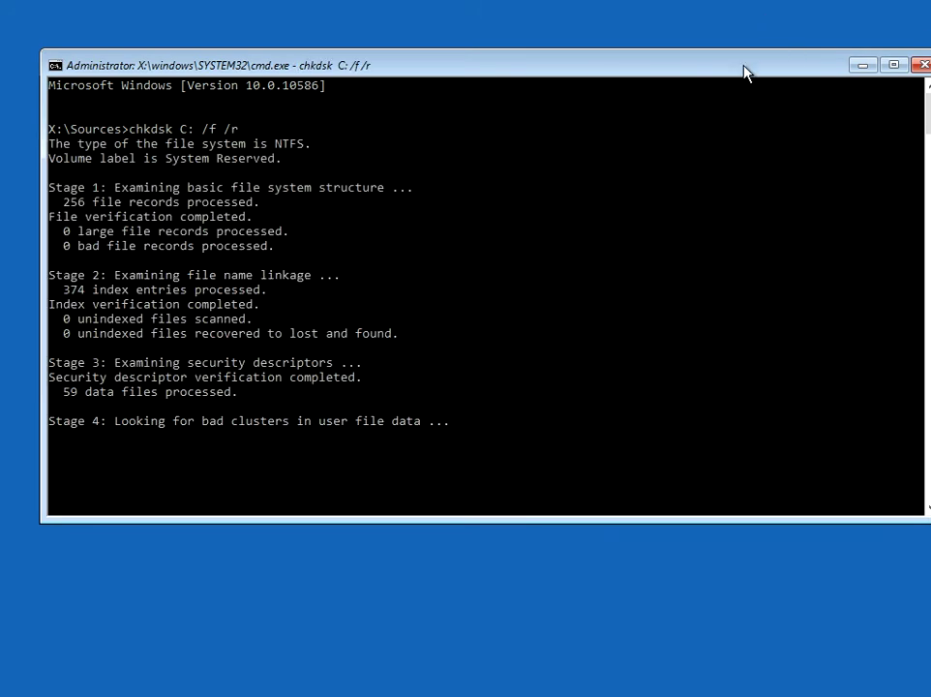
double_click(697, 66)
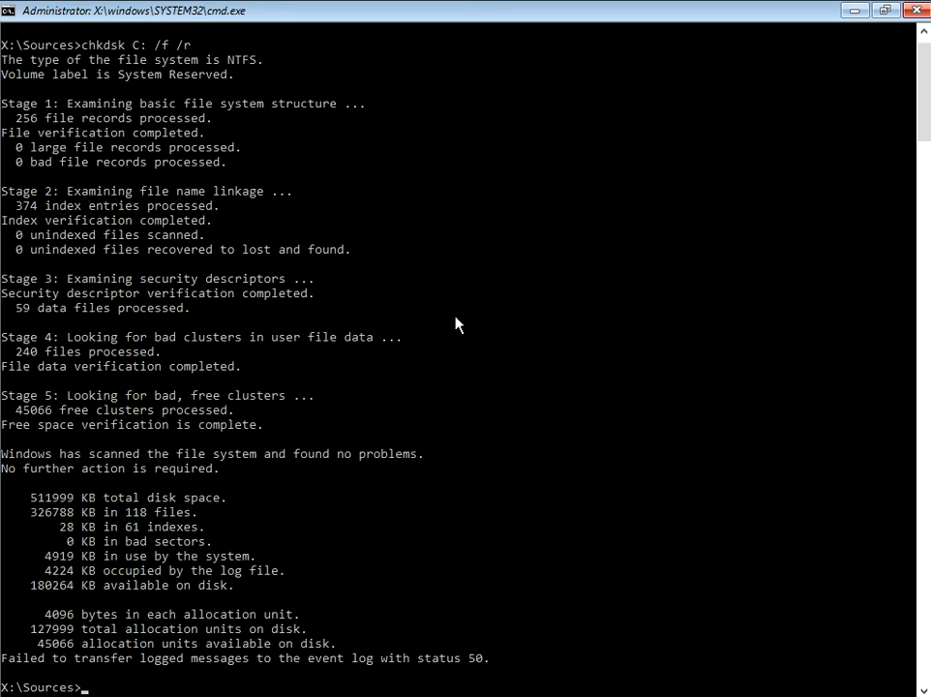
key(Return)
key(Return)
key(Return)
key(Return)
key(Return)
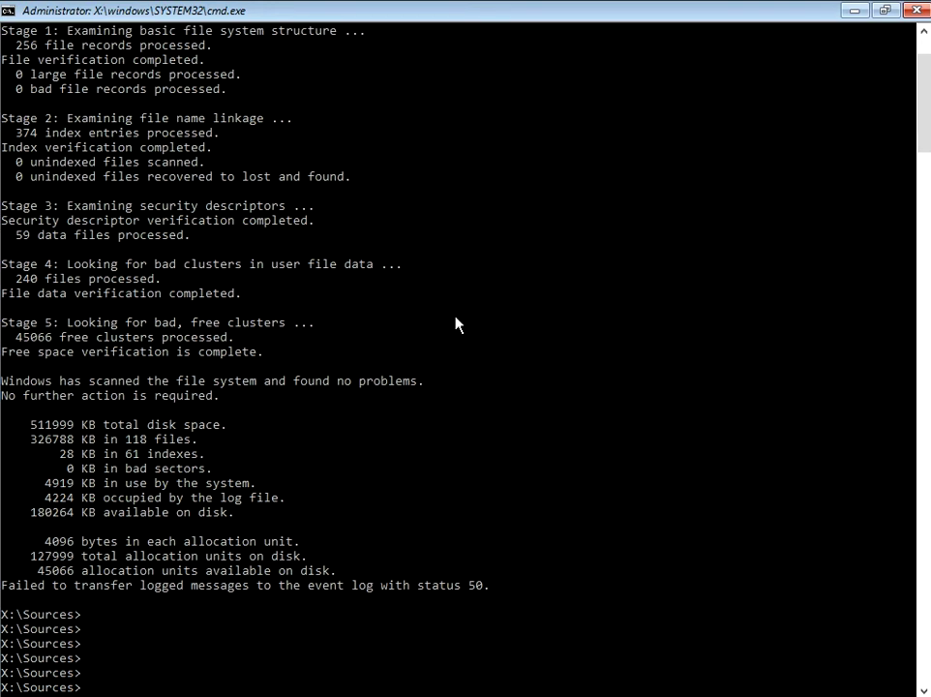
text(exit)
key(Return)
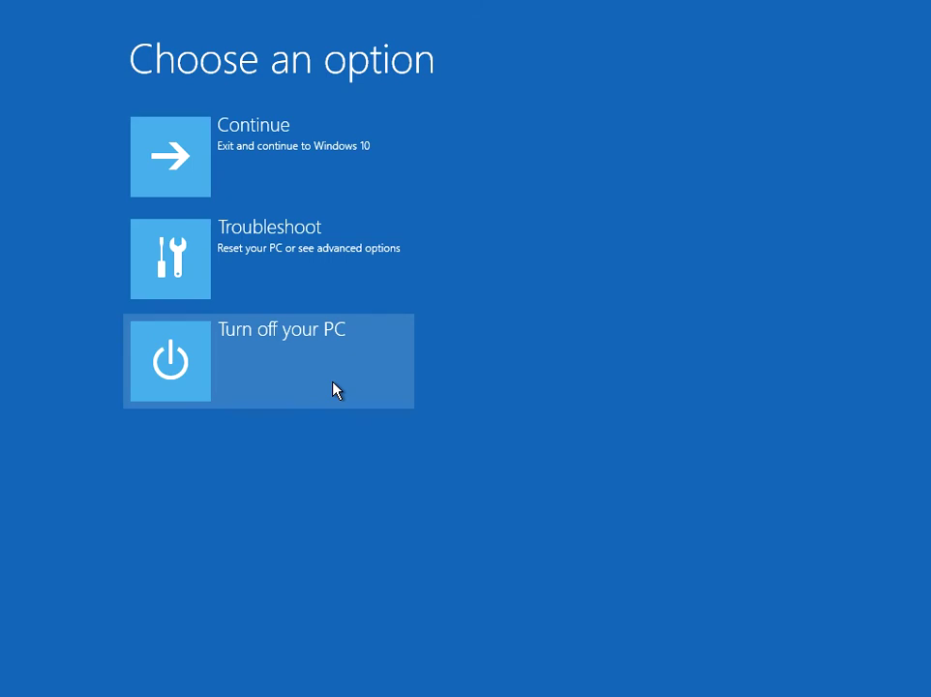
Examine the advanced troubleshooting options, including Startup Repair, and go back towards the main recovery choices
click(328, 270)
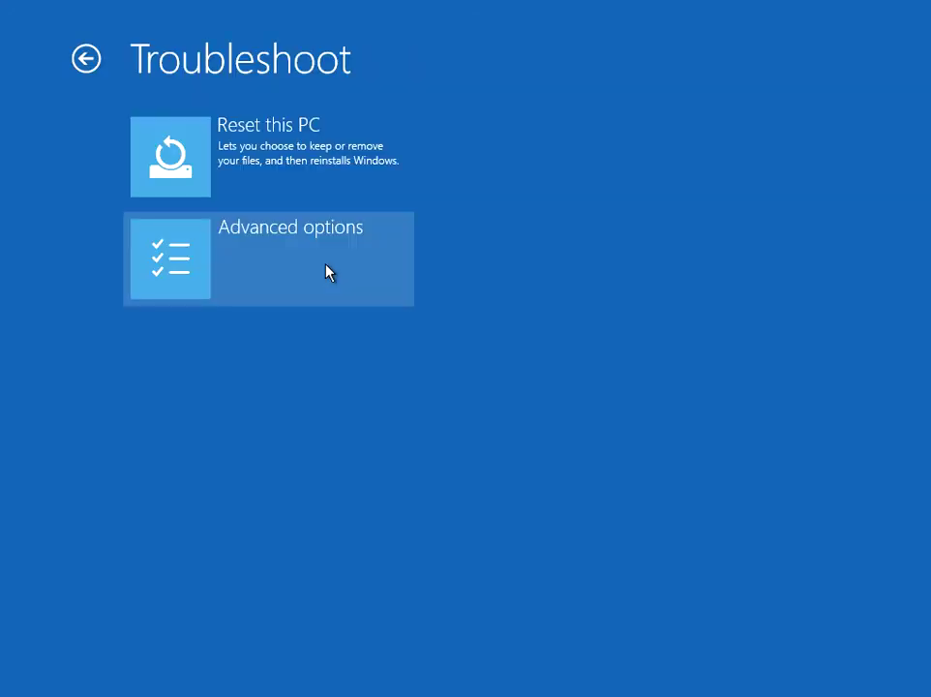
click(328, 271)
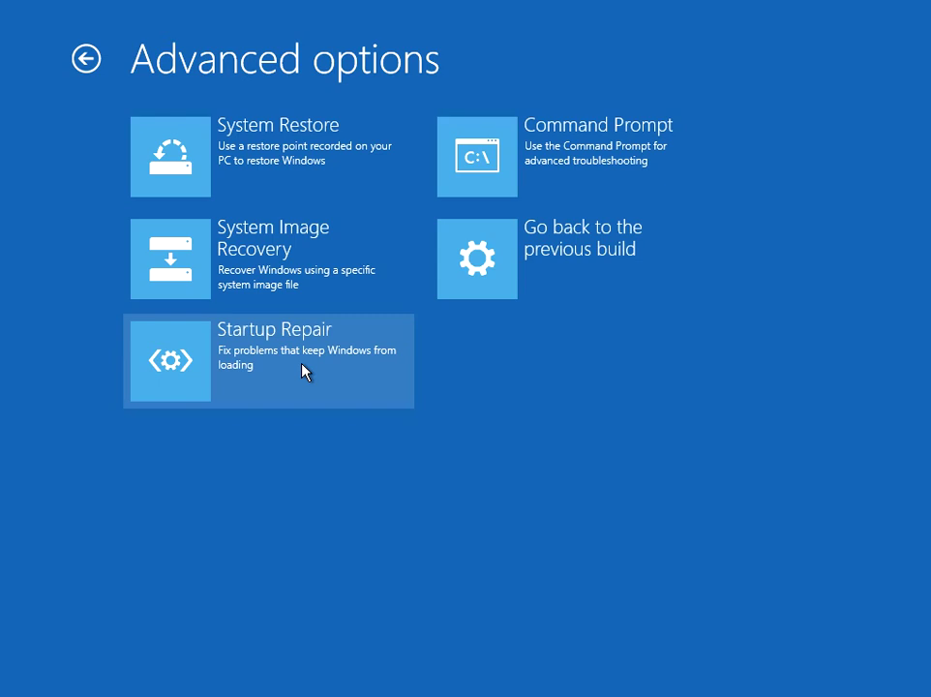
click(87, 60)
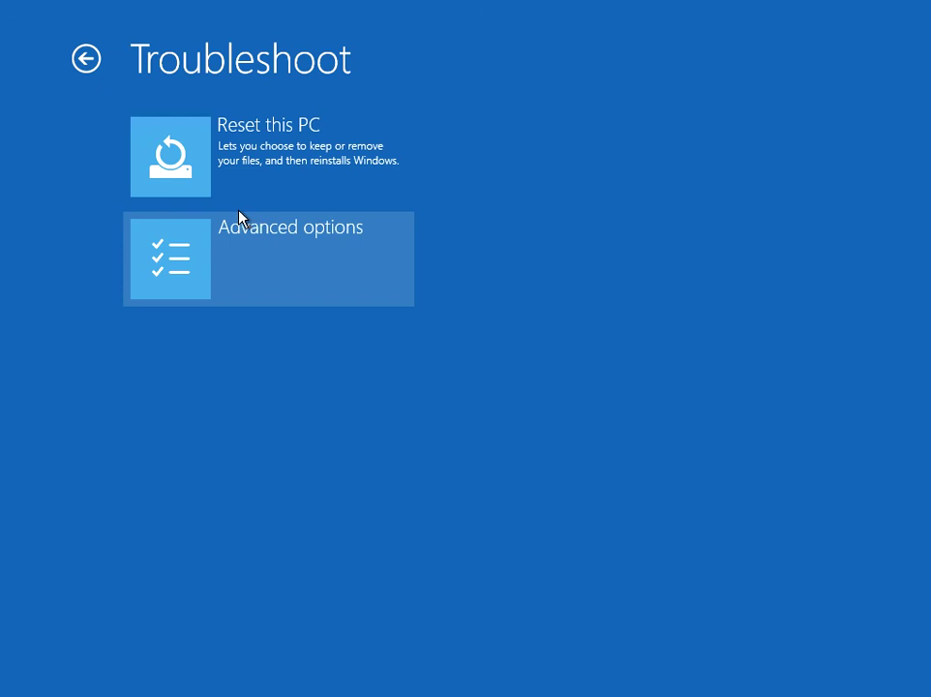
click(87, 60)
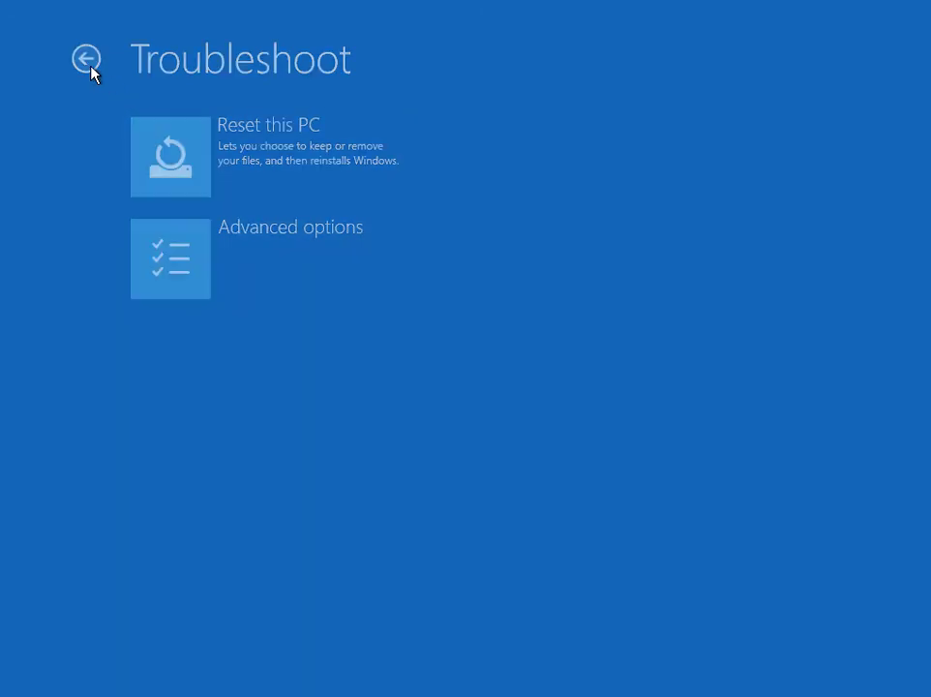